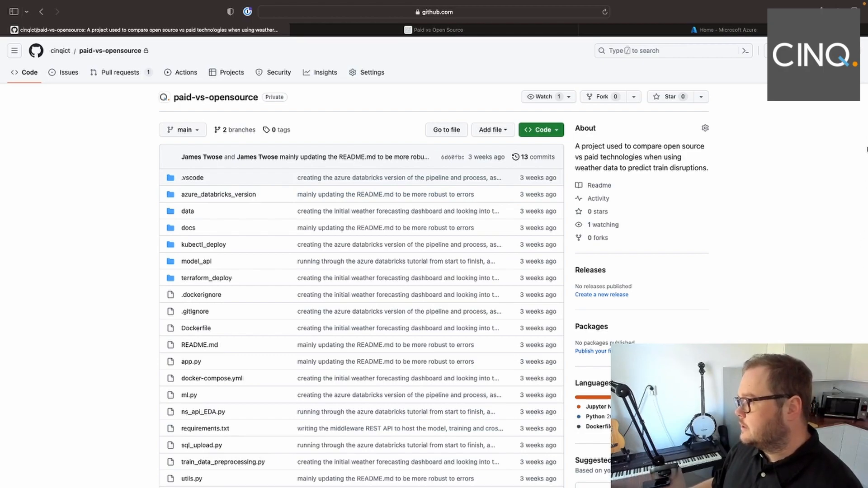
- Examine the Databricks pipeline architecture in the paid-vs-opensource repository's README, and bring up the Azure portal
{"action": "scroll", "coordinate": [796, 207], "scroll_direction": "down", "scroll_amount": 3}
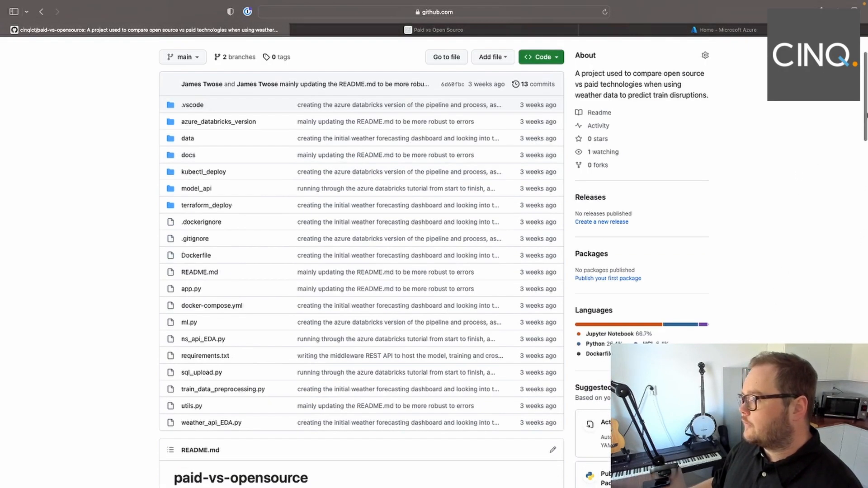
{"action": "left_click_drag", "start_coordinate": [864, 116], "coordinate": [866, 197]}
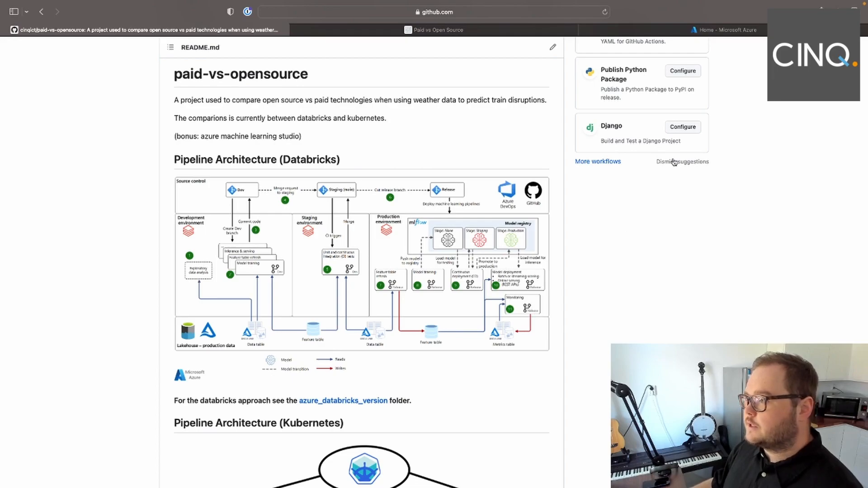
{"action": "left_click", "coordinate": [700, 33]}
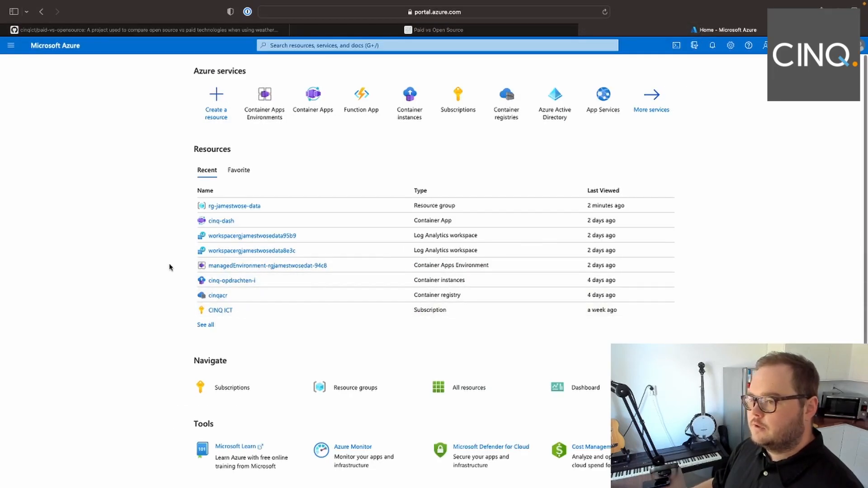
- Switch to VS Code and read through the Azure Databricks version instructions and the clean-up section in README.md
{"action": "key", "text": "ctrl+Left"}
{"action": "key", "text": "ctrl+Right"}
{"action": "key", "text": "ctrl+Right"}
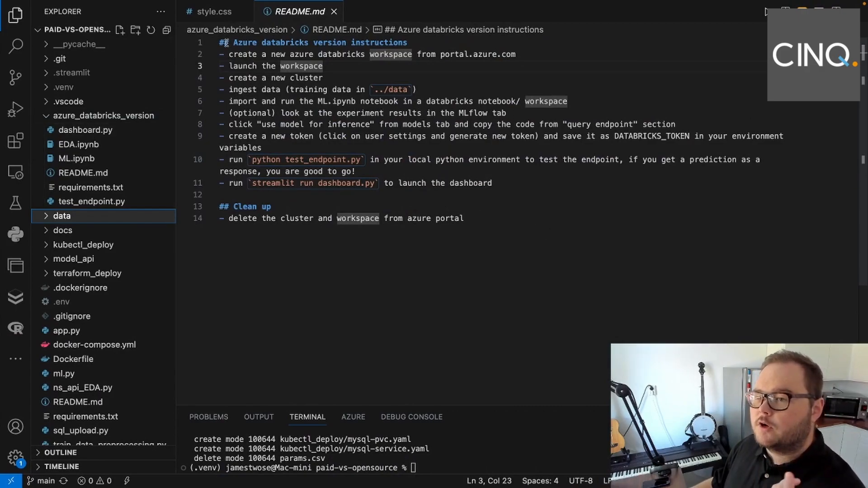
{"action": "left_click_drag", "start_coordinate": [222, 43], "coordinate": [559, 238]}
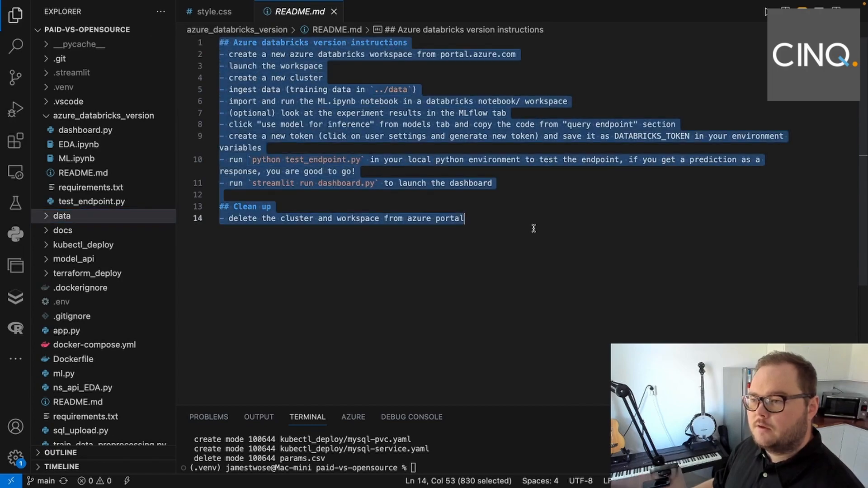
{"action": "left_click", "coordinate": [572, 183]}
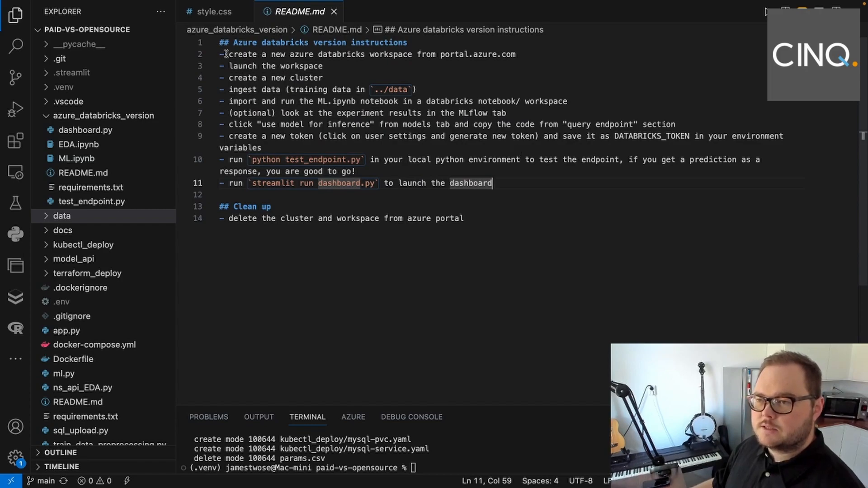
- Switch back to the Azure portal, search for the Azure services and open Azure Databricks
{"action": "key", "text": "ctrl+Left"}
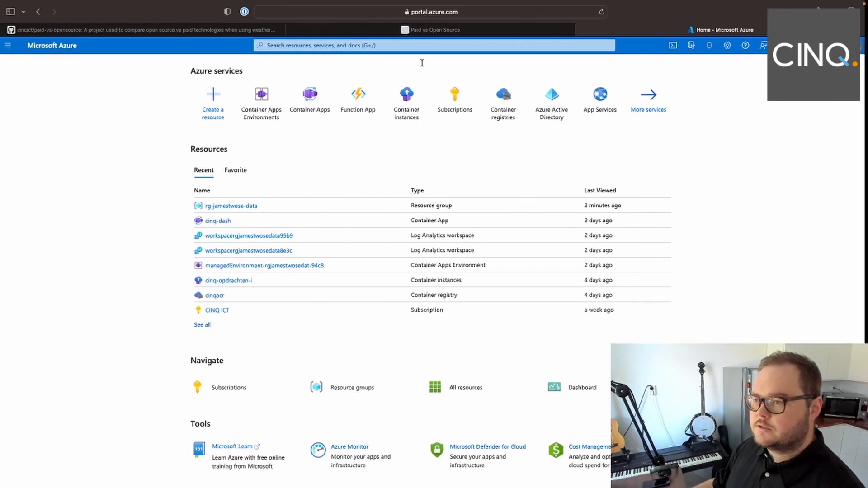
{"action": "left_click", "coordinate": [346, 45]}
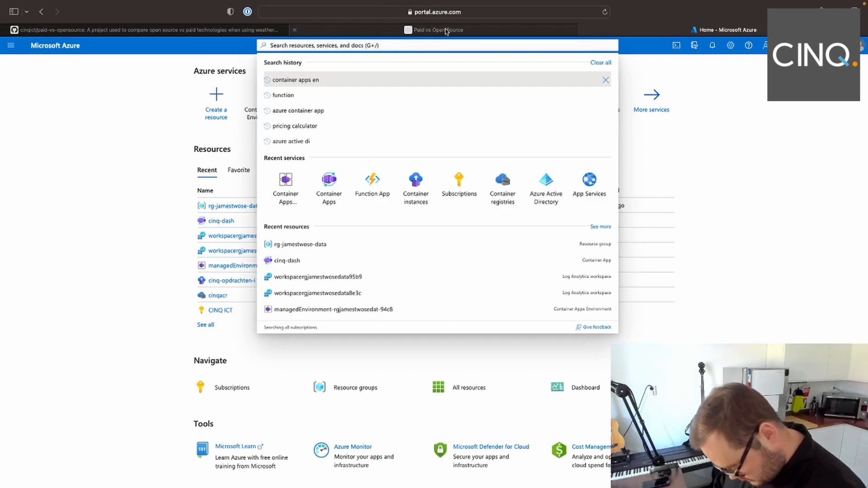
{"action": "type", "text": "azure da"}
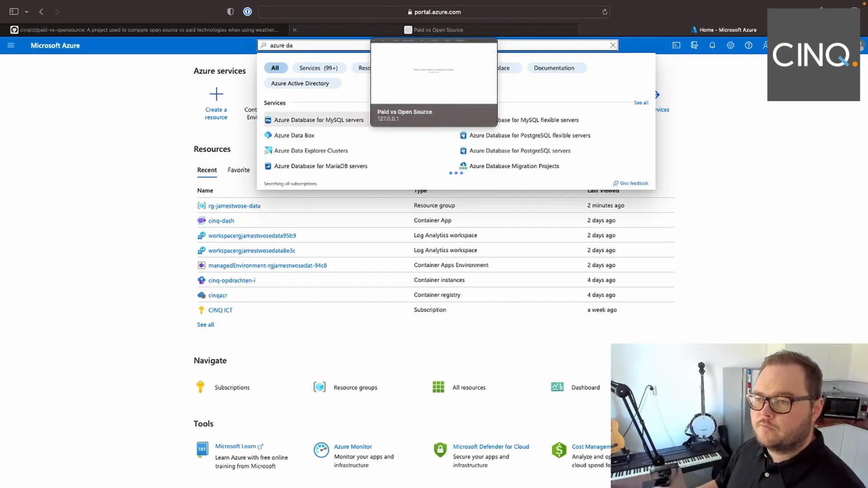
{"action": "key", "text": "BackSpace"}
{"action": "key", "text": "BackSpace"}
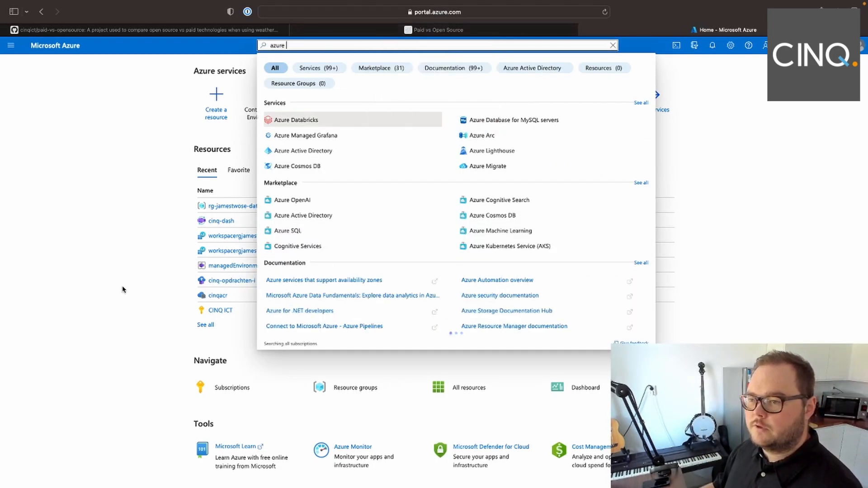
{"action": "left_click", "coordinate": [289, 119]}
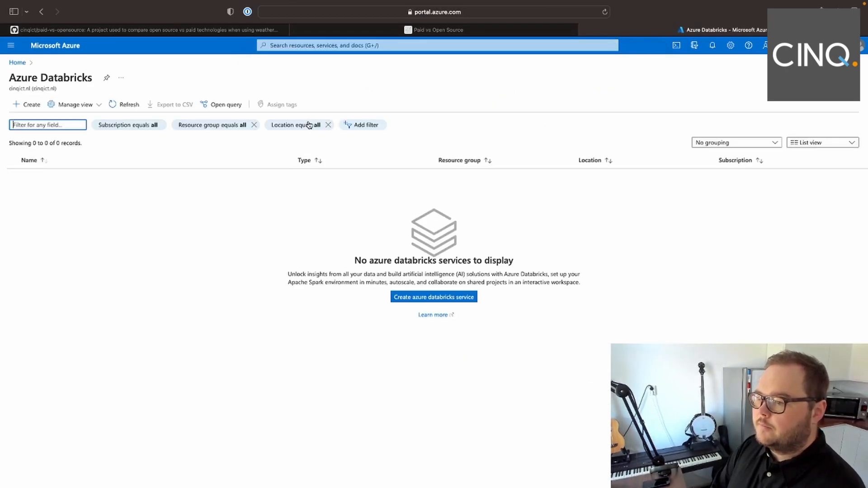
- Start creating an Azure Databricks service, assign it to the existing resource group and go to the workspace name
{"action": "left_click", "coordinate": [414, 300]}
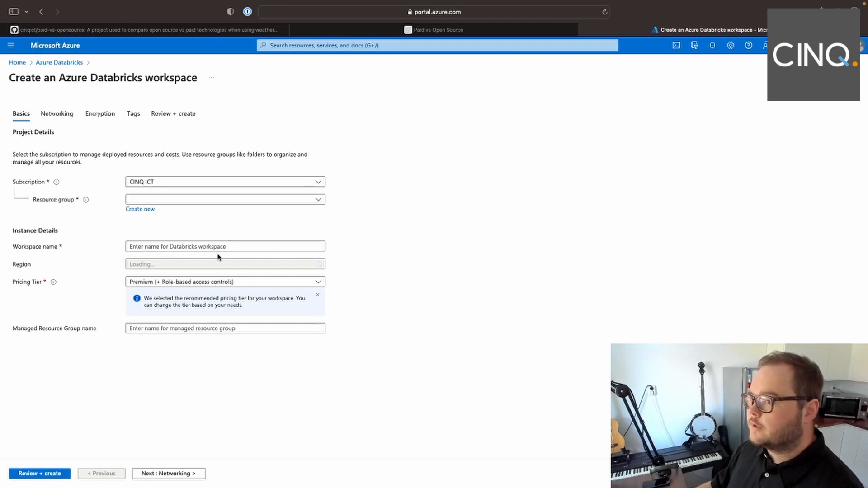
{"action": "left_click", "coordinate": [155, 199]}
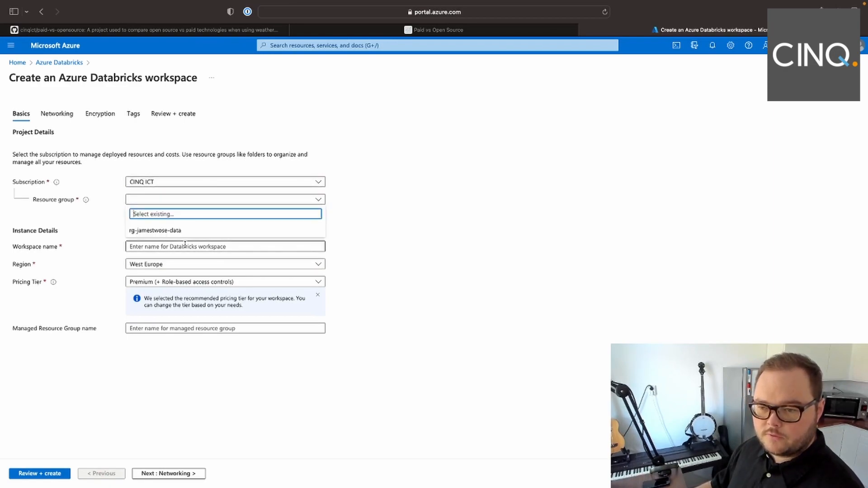
{"action": "left_click", "coordinate": [170, 231]}
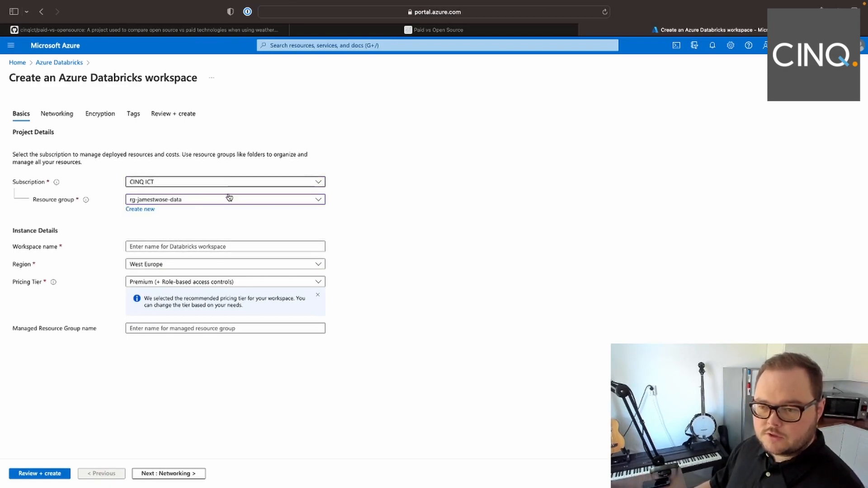
{"action": "left_click", "coordinate": [208, 247]}
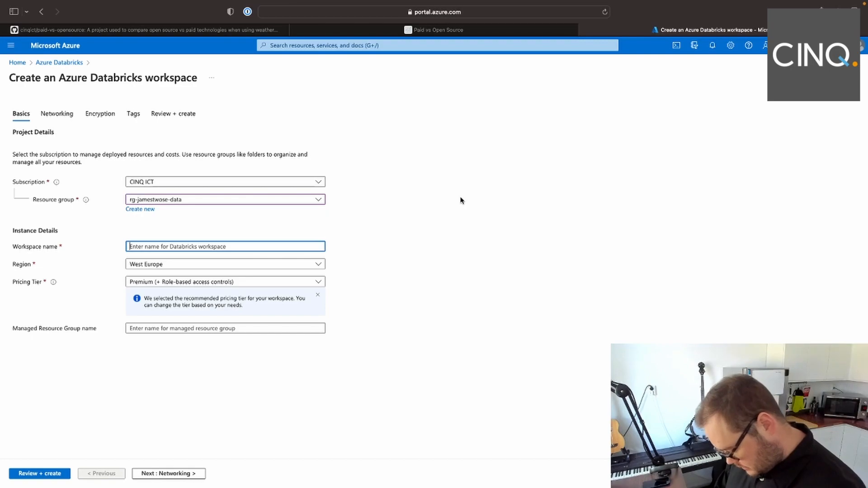
{"action": "type", "text": "paod"}
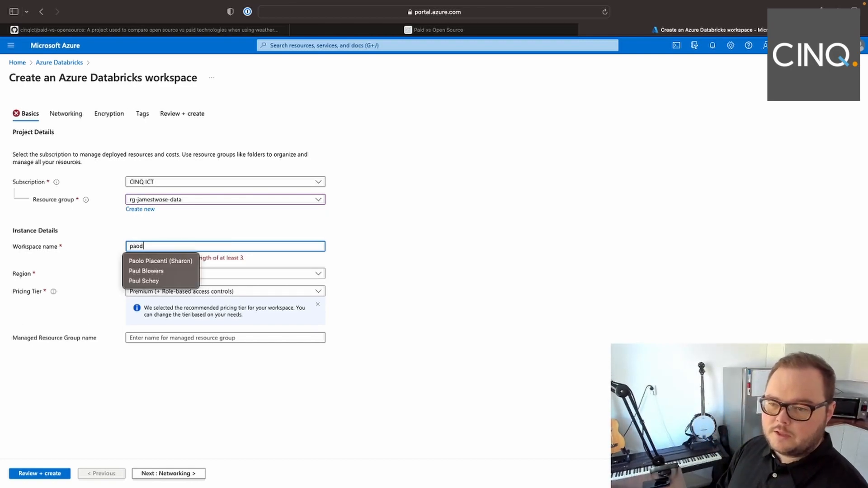
{"action": "key", "text": "BackSpace"}
{"action": "type", "text": "id"}
{"action": "key", "text": "BackSpace"}
{"action": "key", "text": "BackSpace"}
{"action": "key", "text": "BackSpace"}
{"action": "key", "text": "BackSpace"}
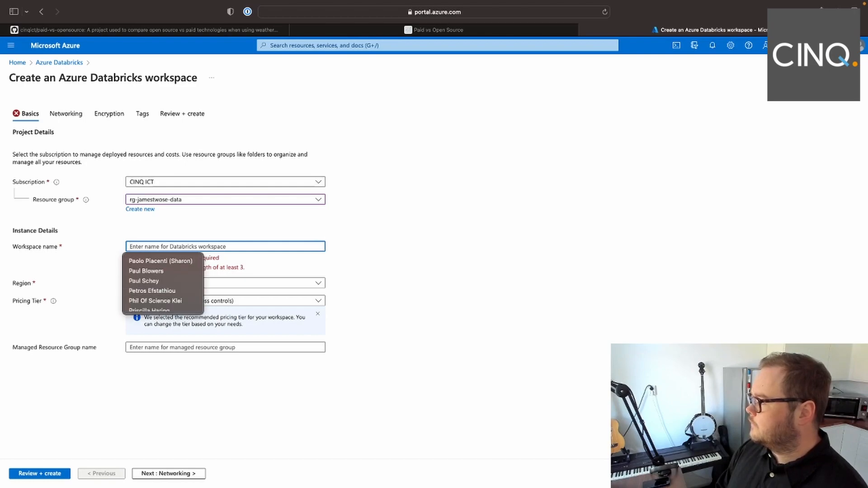
- Name the Databricks workspace disruption-prediction
{"action": "type", "text": "dis"}
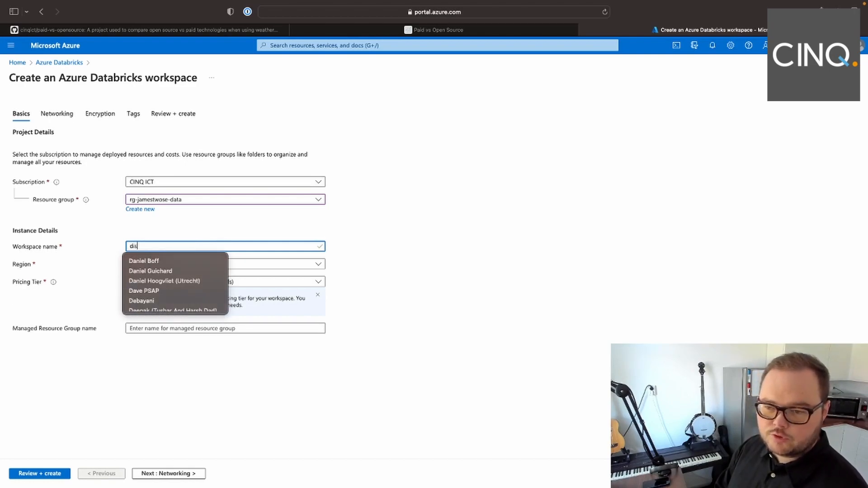
{"action": "type", "text": "ruptio"}
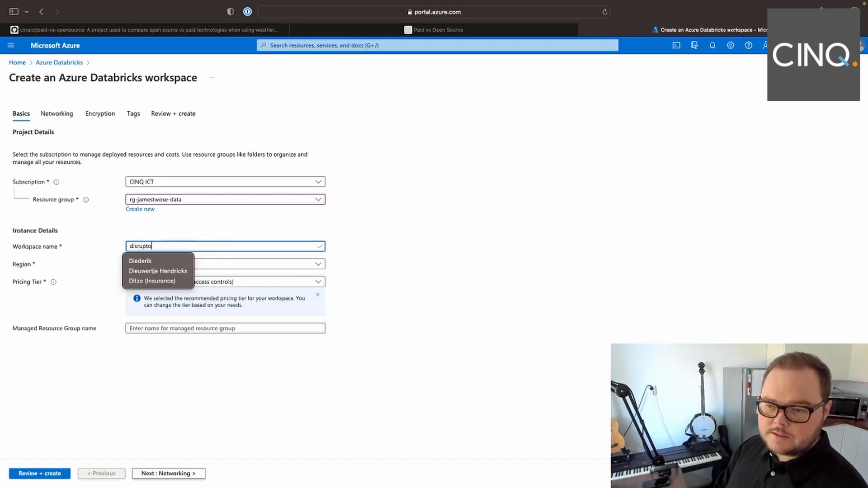
{"action": "type", "text": "n-prediction"}
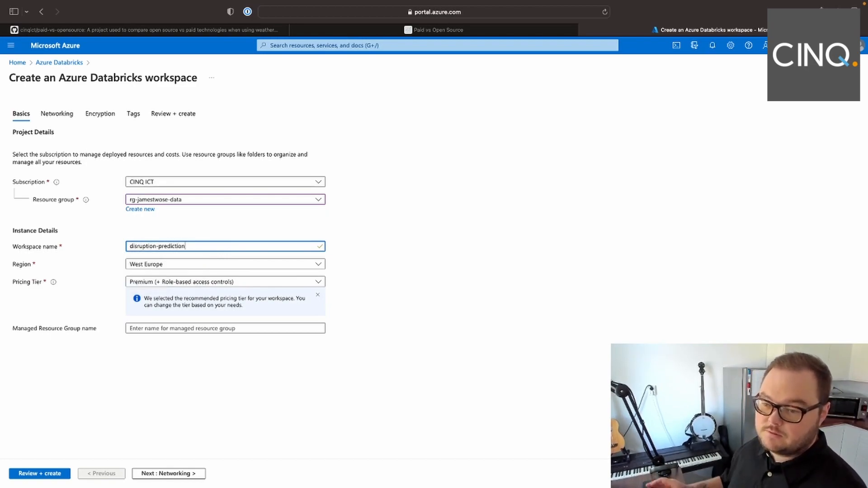
- Check the pricing tier options, accept the default networking, encryption and tag settings, and create the Premium workspace
{"action": "left_click", "coordinate": [193, 282]}
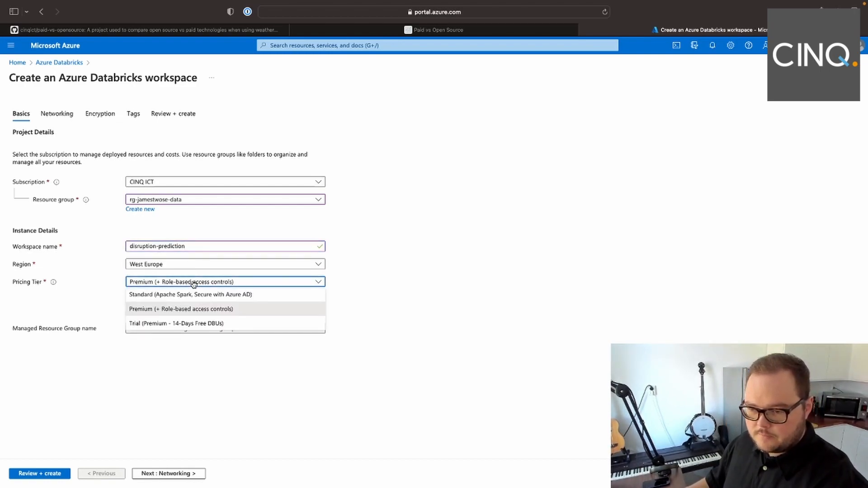
{"action": "left_click", "coordinate": [443, 274]}
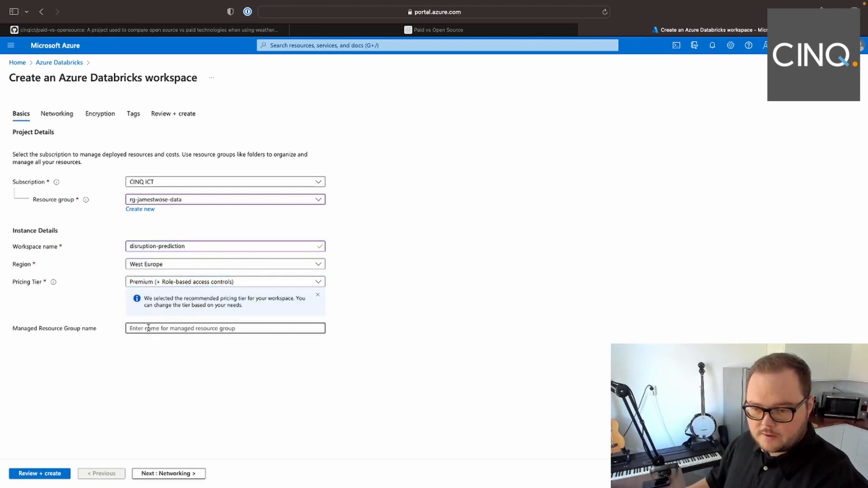
{"action": "left_click", "coordinate": [163, 472]}
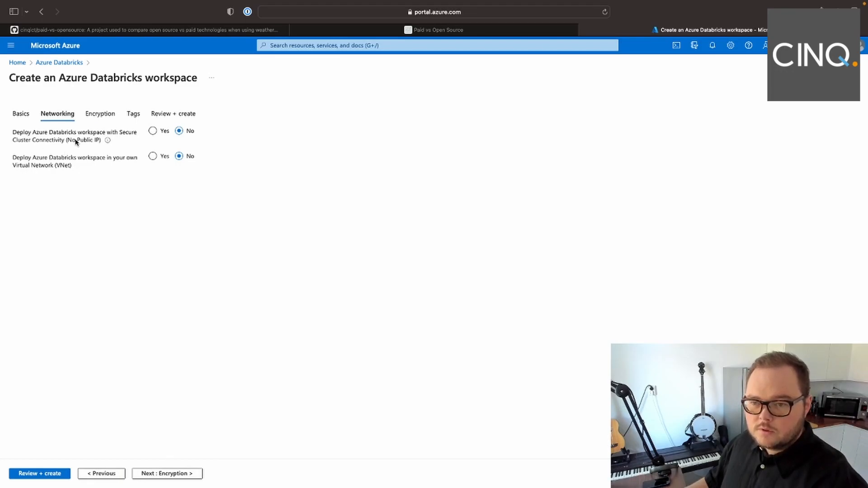
{"action": "left_click", "coordinate": [186, 473]}
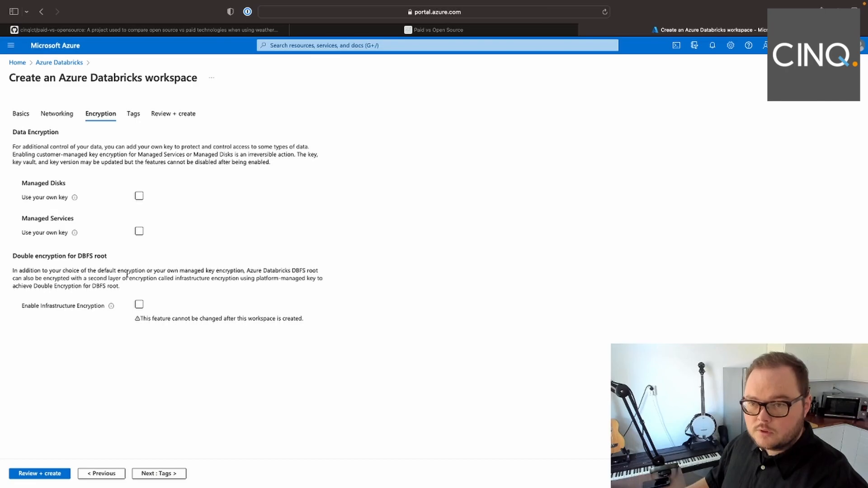
{"action": "left_click", "coordinate": [154, 473]}
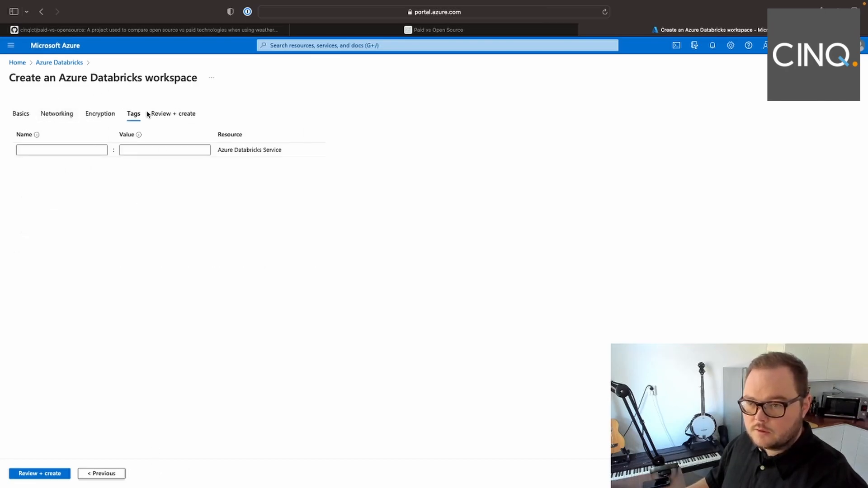
{"action": "left_click", "coordinate": [40, 473]}
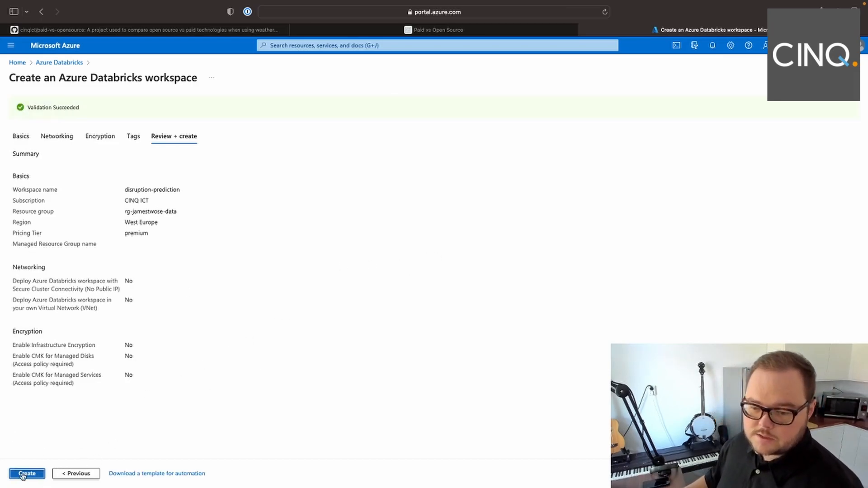
{"action": "left_click", "coordinate": [26, 473]}
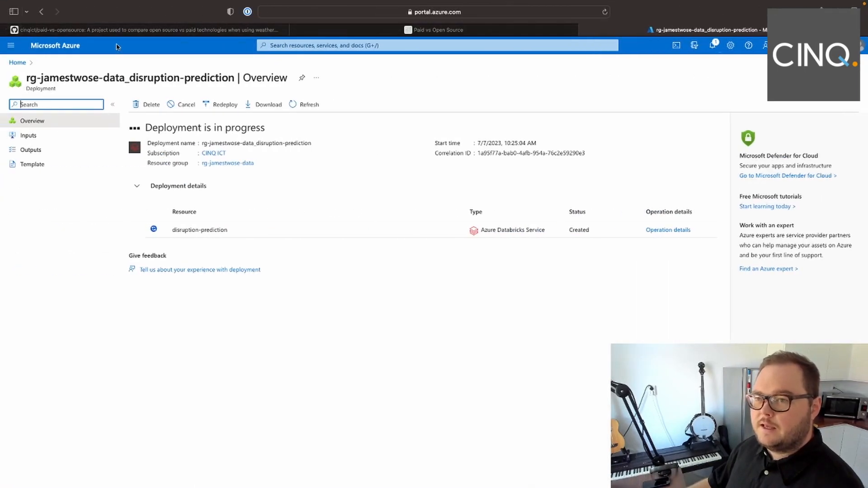
- Return to the GitHub repository's README and view the Kubernetes pipeline architecture
{"action": "left_click", "coordinate": [116, 30]}
{"action": "scroll", "coordinate": [475, 248], "scroll_direction": "down", "scroll_amount": 8}
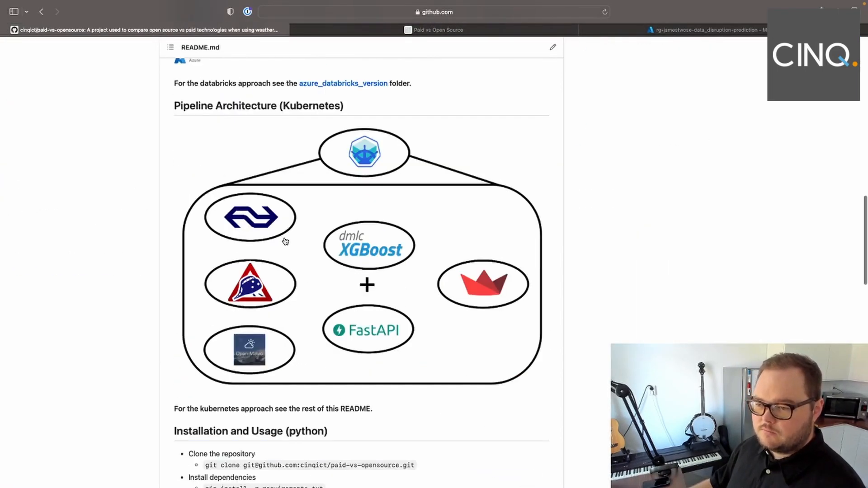